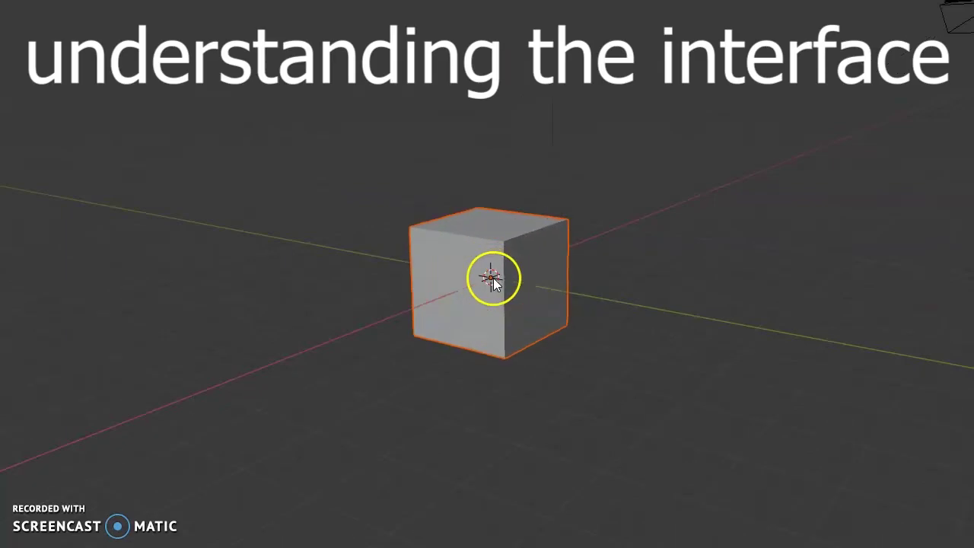
- Select the default cube and make it the active object
right_click(583, 219)
click(606, 236)
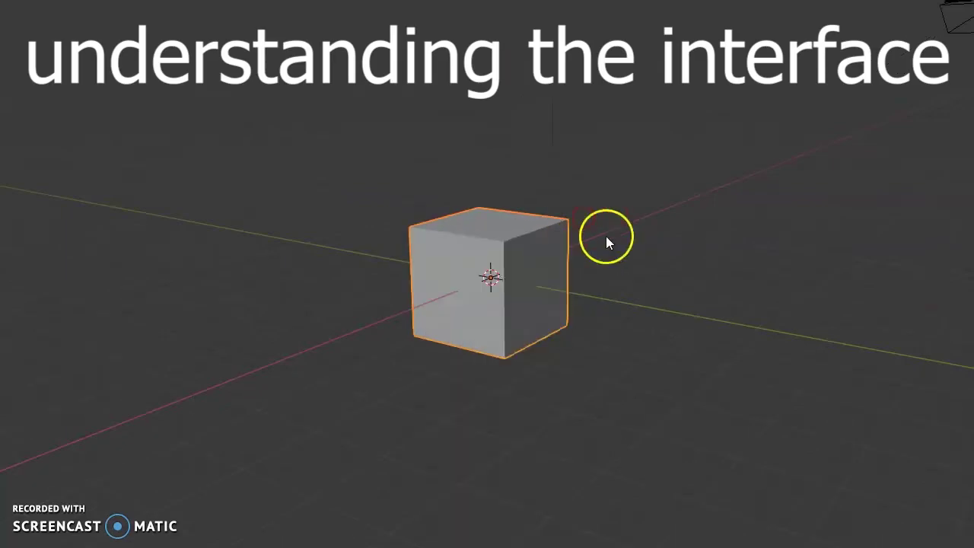
click(542, 258)
click(508, 285)
right_click(568, 232)
mouse_move(543, 254)
middle_down()
mouse_move(615, 153)
mouse_move(604, 300)
mouse_move(515, 261)
middle_up()
right_click(544, 245)
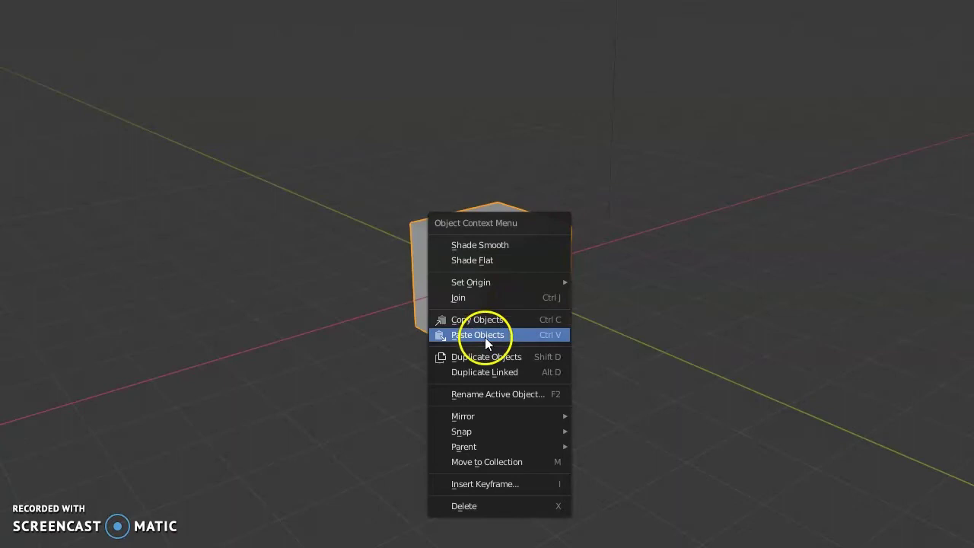
click(576, 310)
click(490, 275)
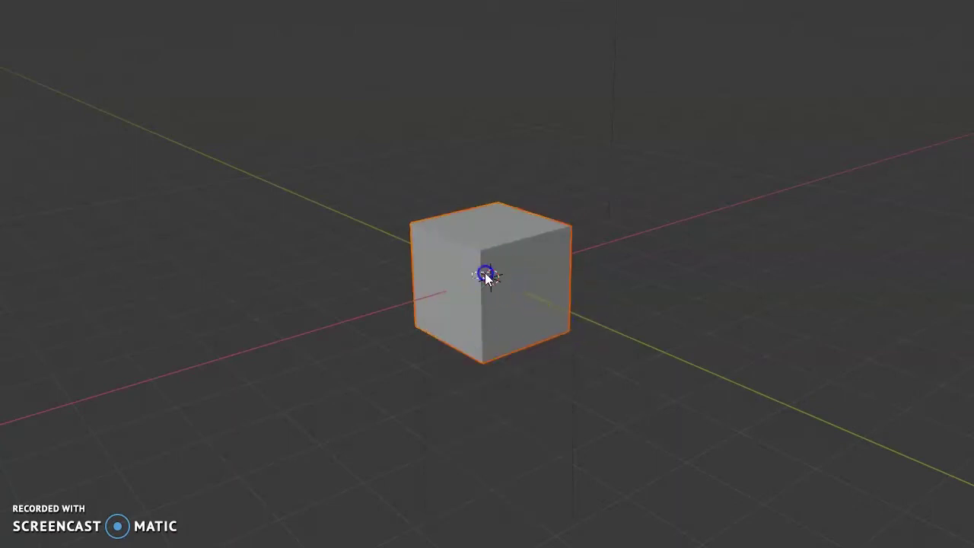
right_click(498, 276)
click(548, 276)
- Box-select the cube from a view angled around it
drag(443, 299, 417, 268)
click(456, 276)
mouse_move(457, 276)
middle_down()
mouse_move(417, 256)
mouse_move(439, 282)
middle_up()
scroll(449, 285, up, 4)
drag(480, 229, 490, 281)
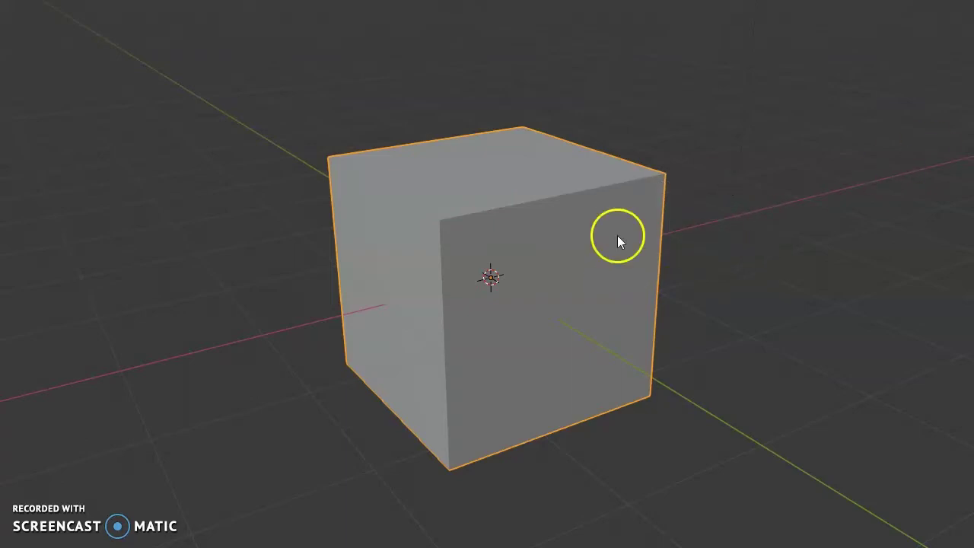
scroll(534, 276, down, 2)
scroll(534, 270, down, 1)
- Tilt the cube around its X axis with the Rotate tool
key(shift+space)
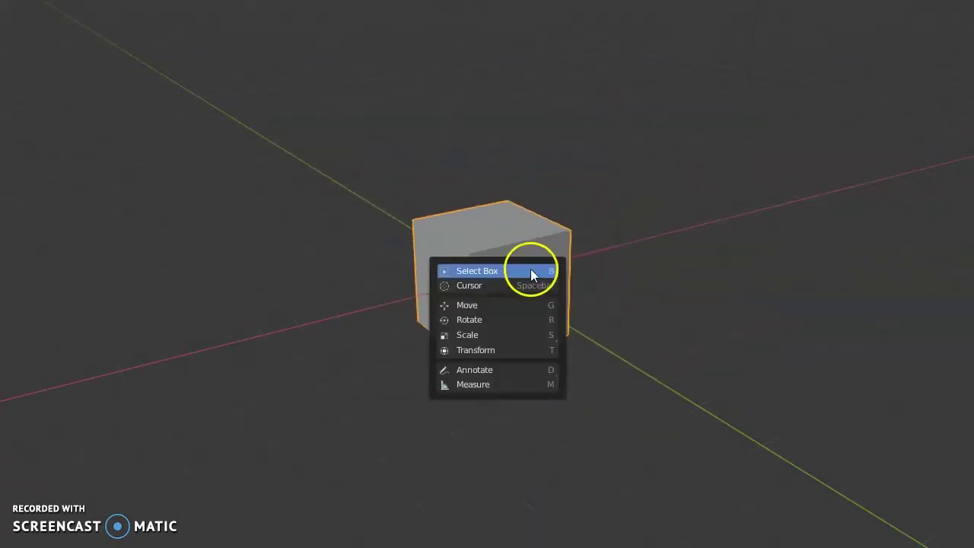
click(480, 318)
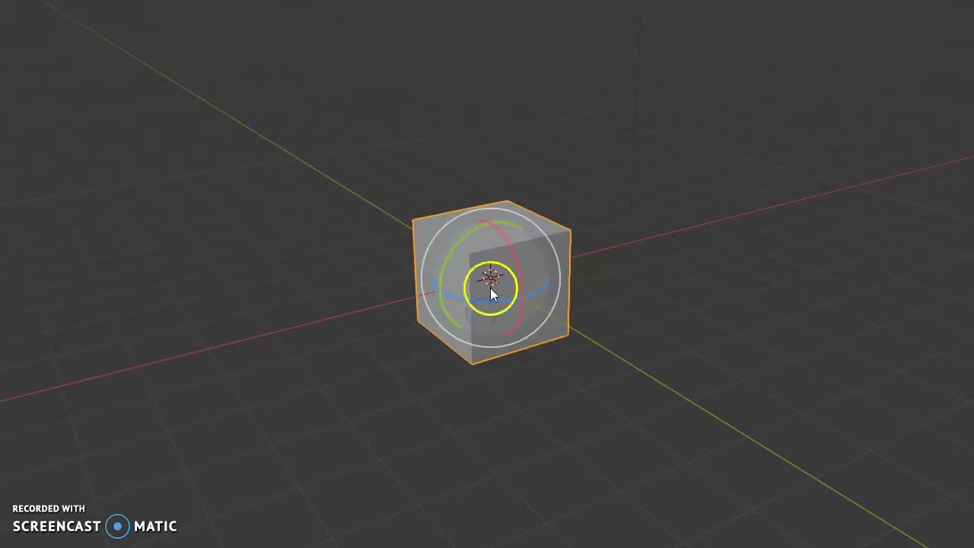
mouse_move(520, 274)
mouse_down()
mouse_move(497, 218)
mouse_move(413, 244)
mouse_move(449, 285)
mouse_move(411, 201)
mouse_move(458, 114)
mouse_move(515, 239)
mouse_move(459, 264)
mouse_move(468, 288)
mouse_move(413, 259)
mouse_move(480, 278)
mouse_up()
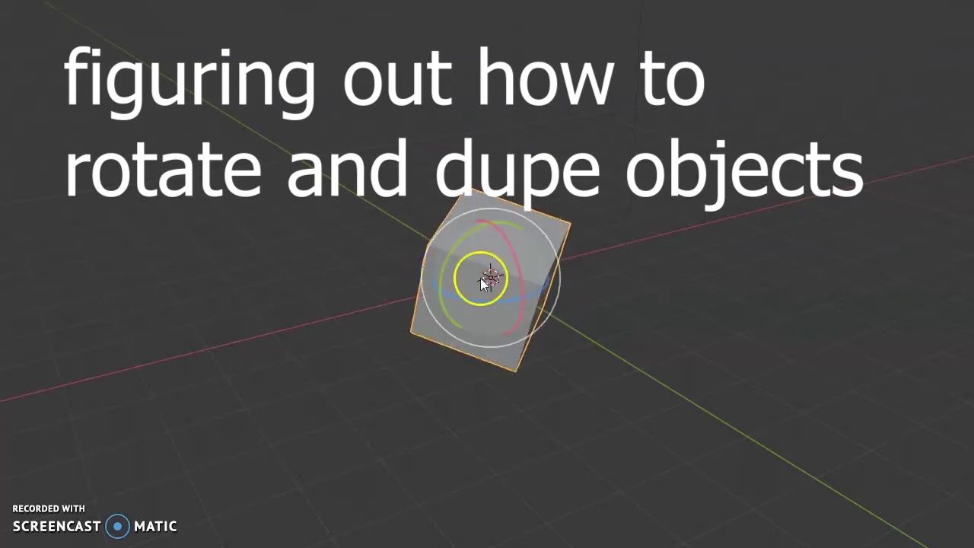
- Make a linked duplicate of the cube and move it to the Scene Collection
right_click(480, 278)
key(Escape)
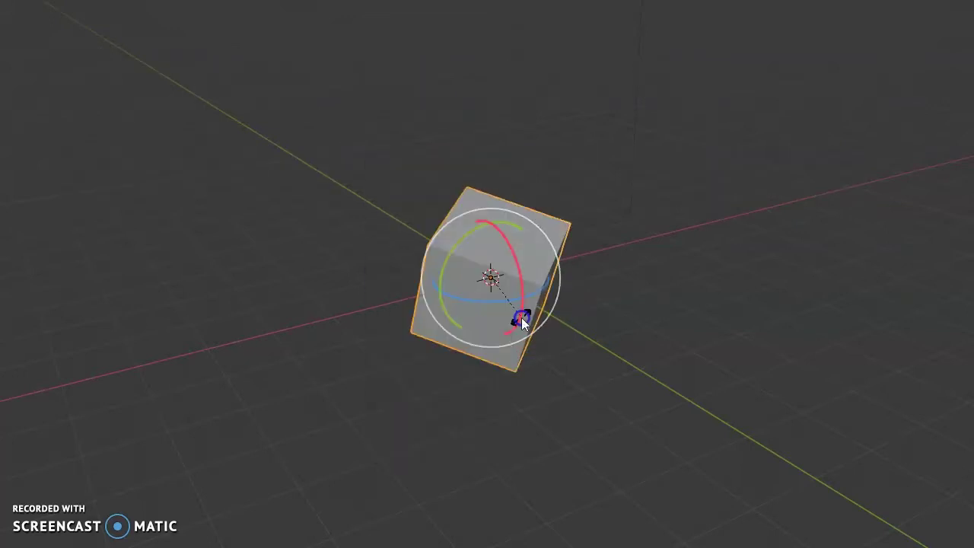
right_click(583, 278)
click(542, 318)
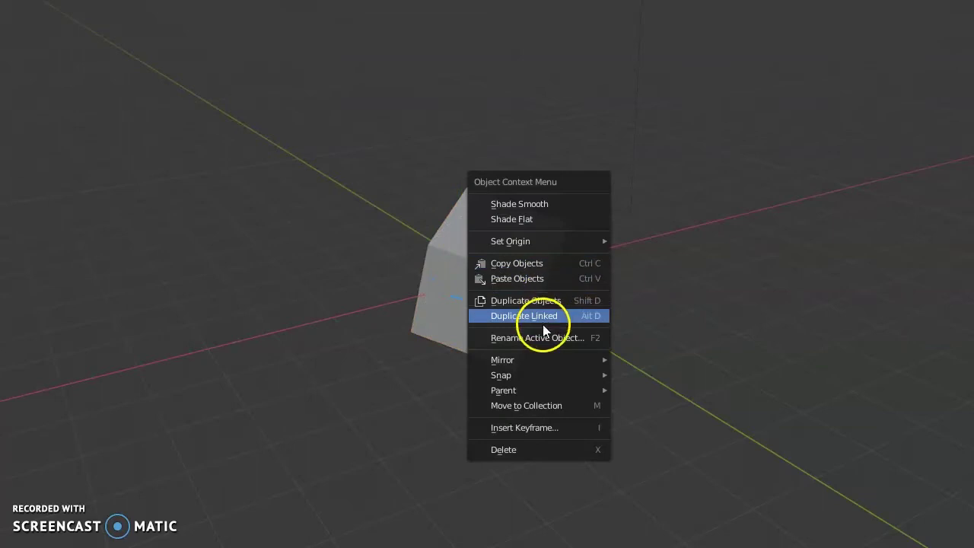
key(m)
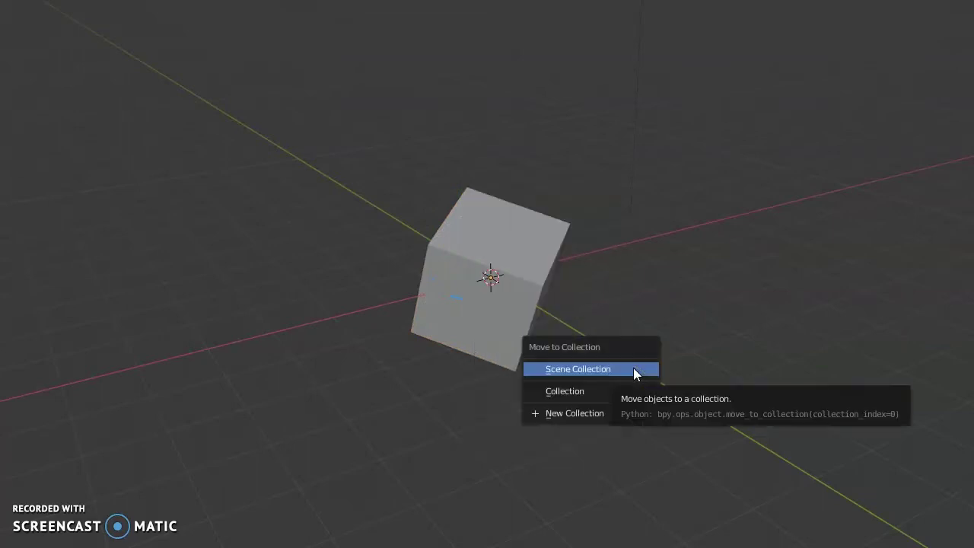
click(633, 367)
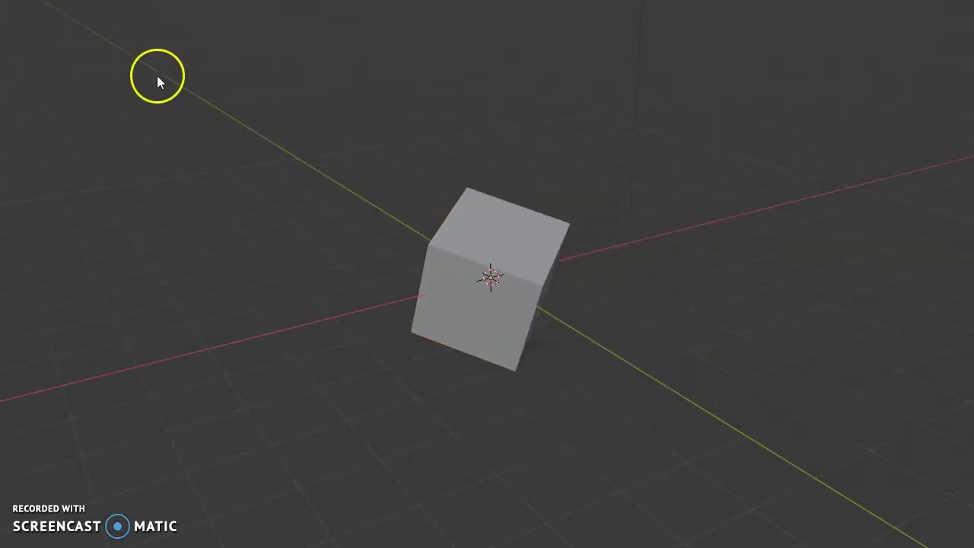
- Move the duplicate cube along Y, then up and right, and raise it along Z
click(442, 236)
mouse_move(464, 261)
mouse_down()
mouse_move(426, 226)
mouse_move(359, 212)
mouse_up()
mouse_move(341, 166)
mouse_down()
mouse_move(391, 148)
mouse_move(565, 123)
mouse_up()
drag(535, 61, 537, 6)
- Make two Shift+D copies of the centre cube, placed at the upper left and upper middle
scroll(559, 267, down, 3)
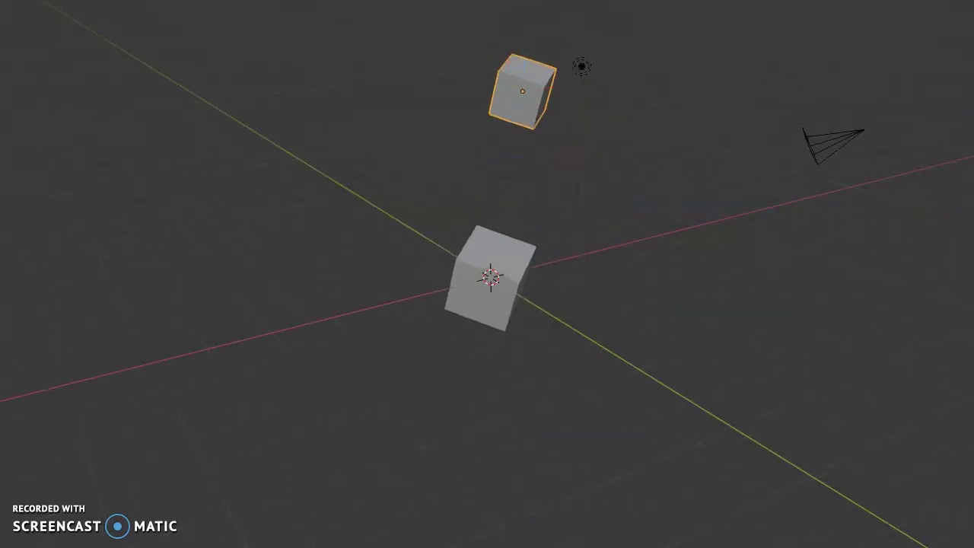
scroll(527, 184, up, 3)
mouse_move(527, 184)
middle_down()
mouse_move(472, 180)
mouse_move(333, 124)
mouse_move(522, 270)
middle_up()
click(523, 268)
key(shift+d)
click(318, 127)
click(491, 267)
key(shift+d)
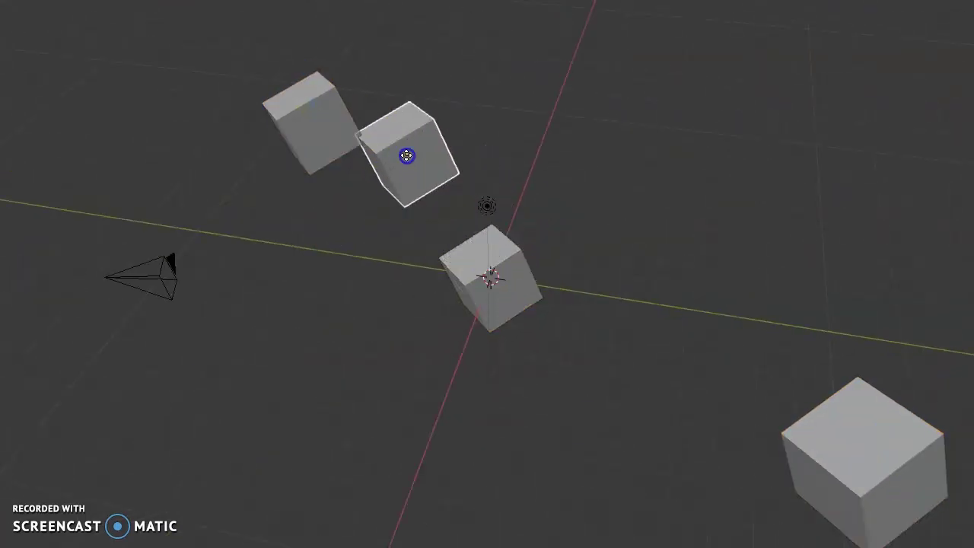
click(557, 79)
- Grab the centre cube to the upper middle, then undo that move
click(510, 281)
key(g)
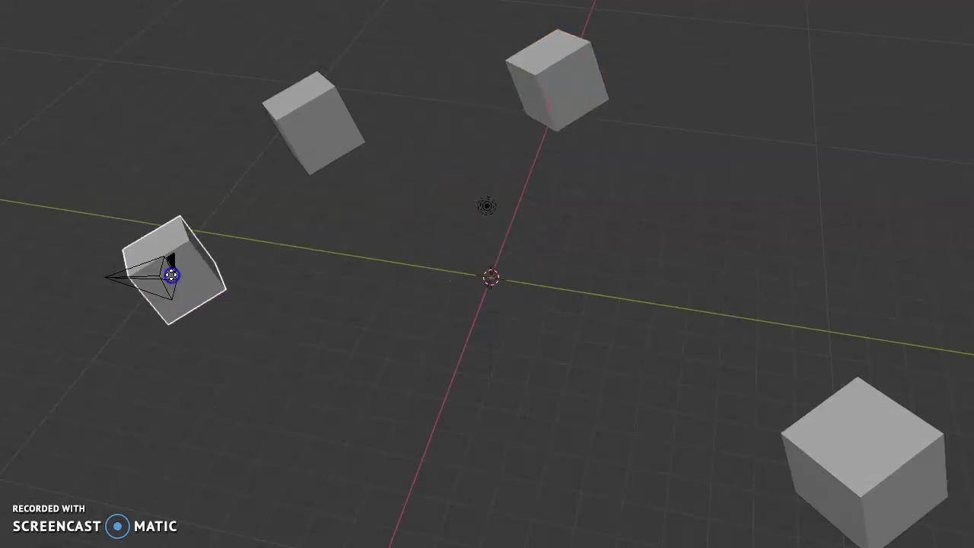
click(417, 38)
scroll(426, 11, down, 3)
mouse_move(500, 200)
middle_down()
mouse_move(512, 102)
mouse_move(708, 237)
middle_up()
key(ctrl+z)
- Select the upper-left, right-middle and centre-left cubes plus a camera, right-middle cube active
right_click(705, 234)
click(720, 128)
click(43, 78)
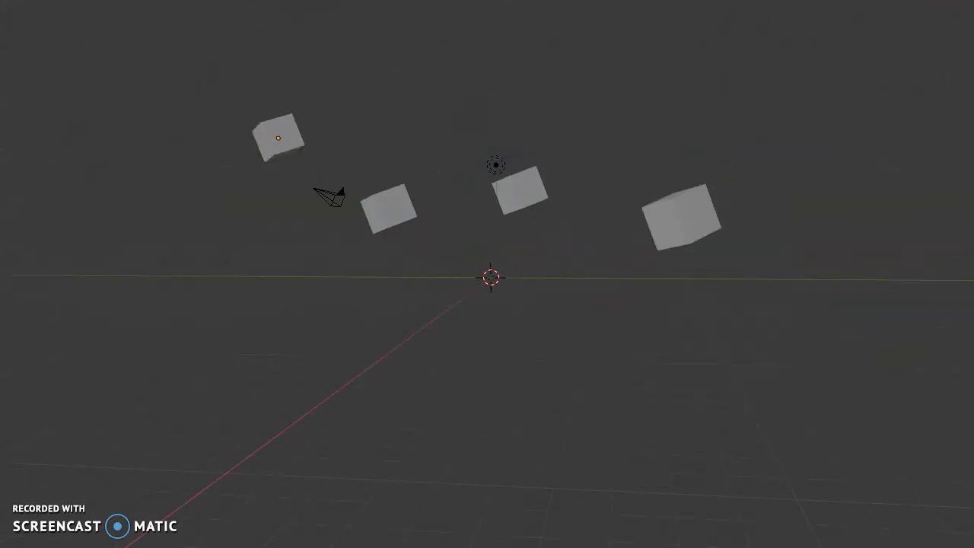
click(240, 119)
click(304, 143)
shift+click(519, 207)
shift+click(344, 192)
shift+click(399, 206)
shift+click(514, 207)
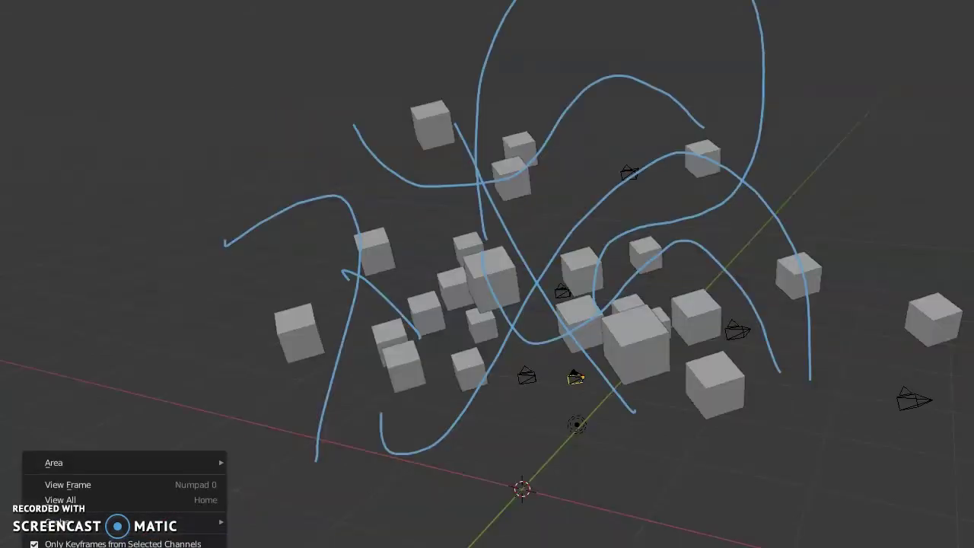
- Sketch blue freehand annotation loops weaving between the scattered cubes and cameras
click(93, 154)
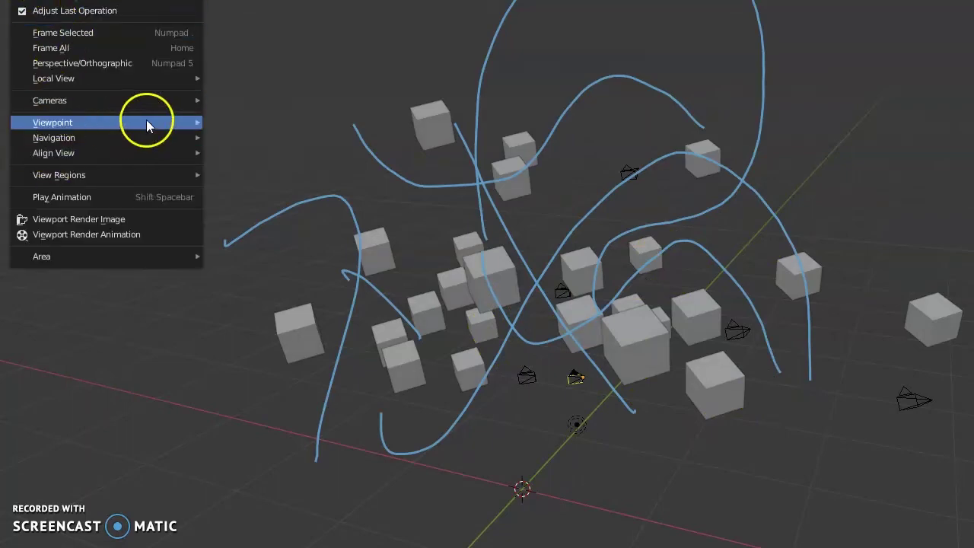
click(98, 197)
key(shift+space)
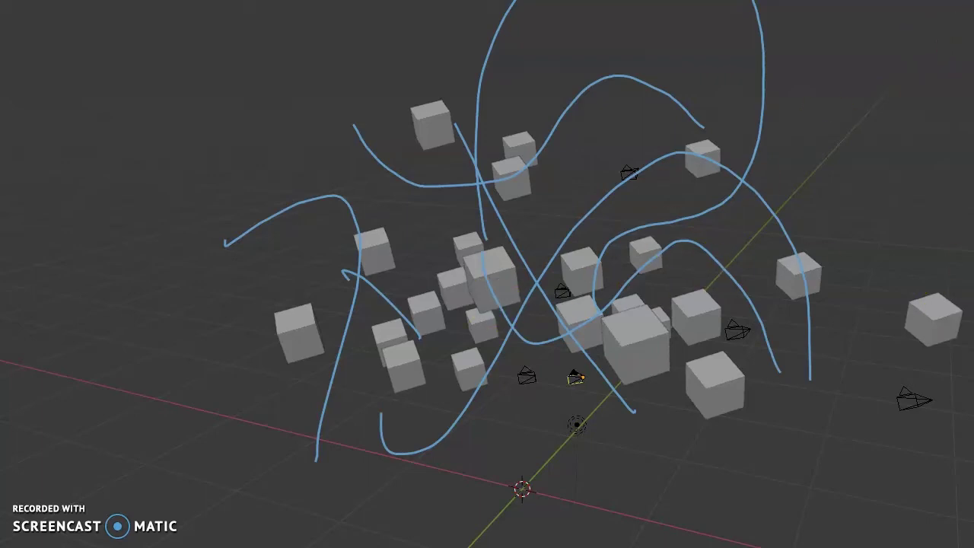
- View the cube field through the scene camera, zoom out and glance at the Editor Type list
mouse_move(745, 156)
middle_down()
mouse_move(535, 156)
mouse_move(652, 152)
mouse_move(659, 174)
mouse_move(605, 224)
mouse_move(334, 206)
mouse_move(550, 208)
mouse_move(505, 184)
mouse_move(503, 88)
middle_up()
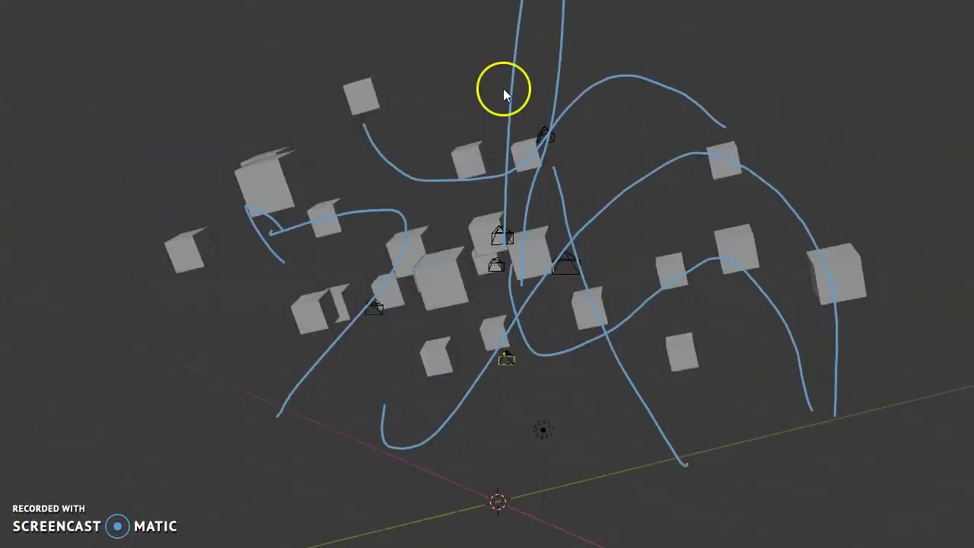
key(KP_0)
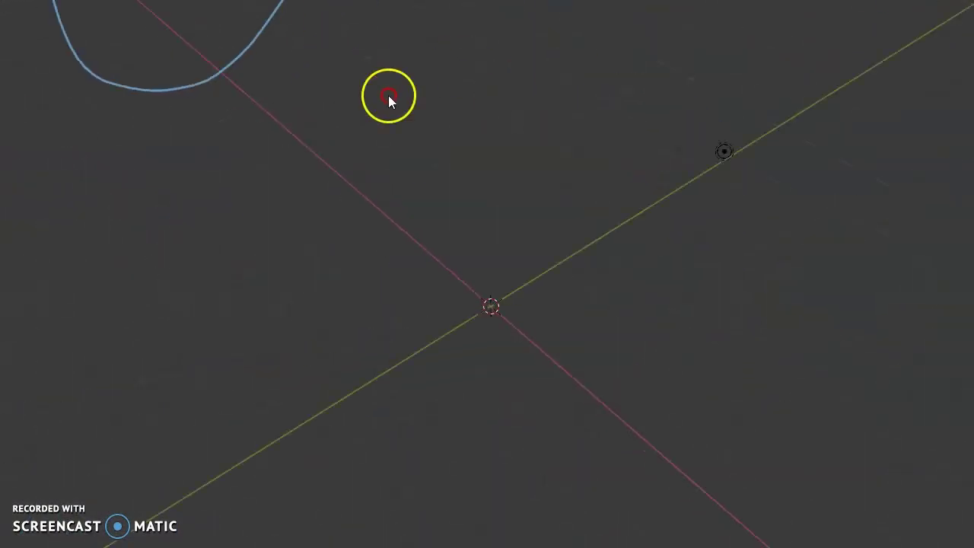
middle_drag(387, 98, 383, 133)
scroll(381, 129, down, 3)
scroll(369, 95, down, 5)
scroll(372, 93, down, 3)
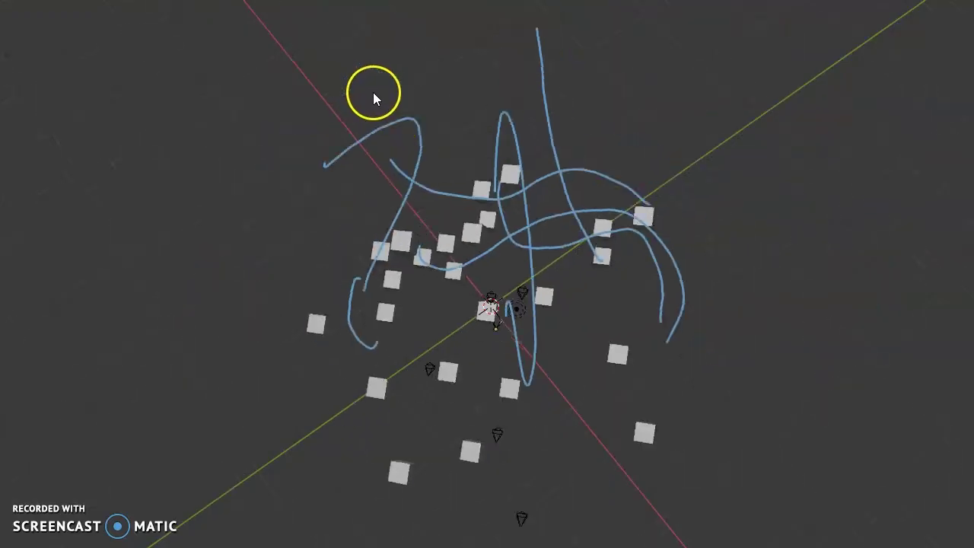
click(139, 165)
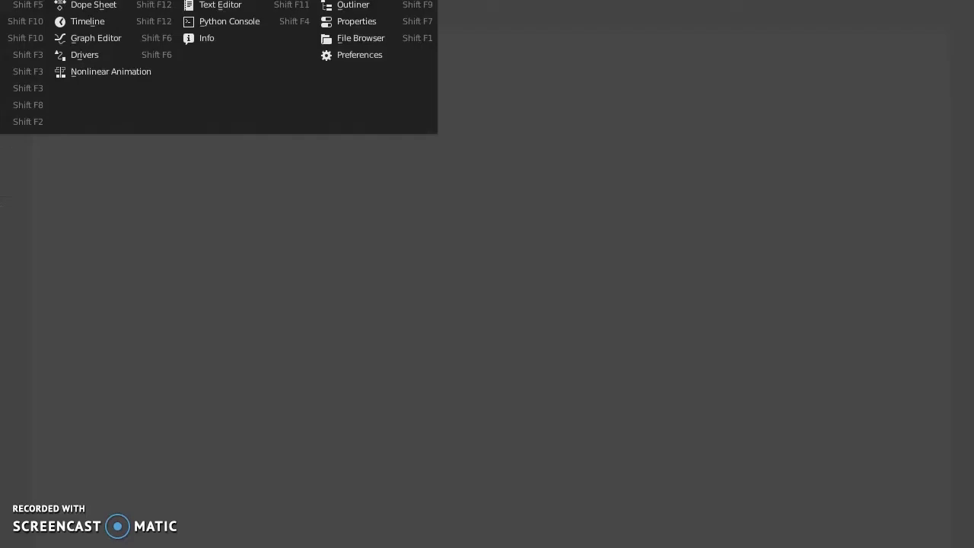
click(33, 230)
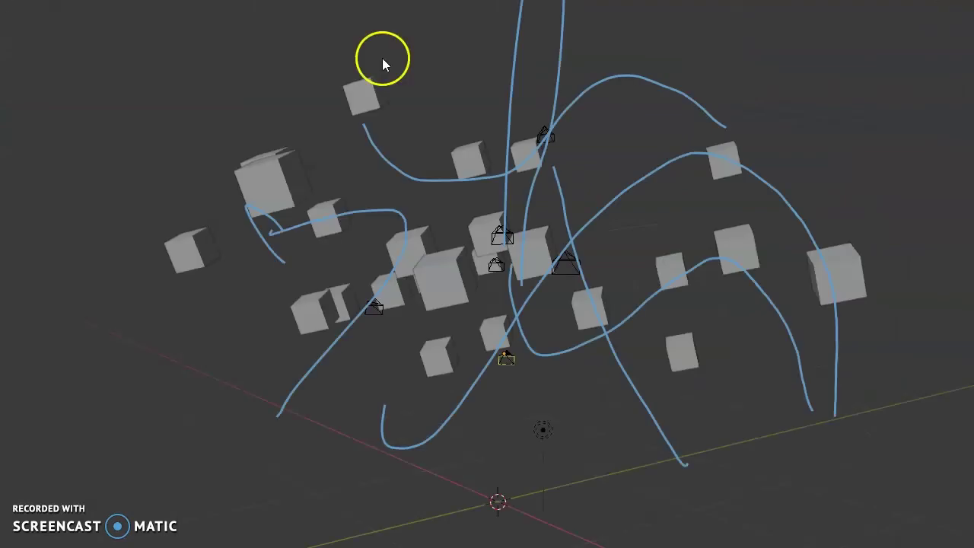
- Select the bottom-right cube, Cube.019, and orbit in around it
click(770, 498)
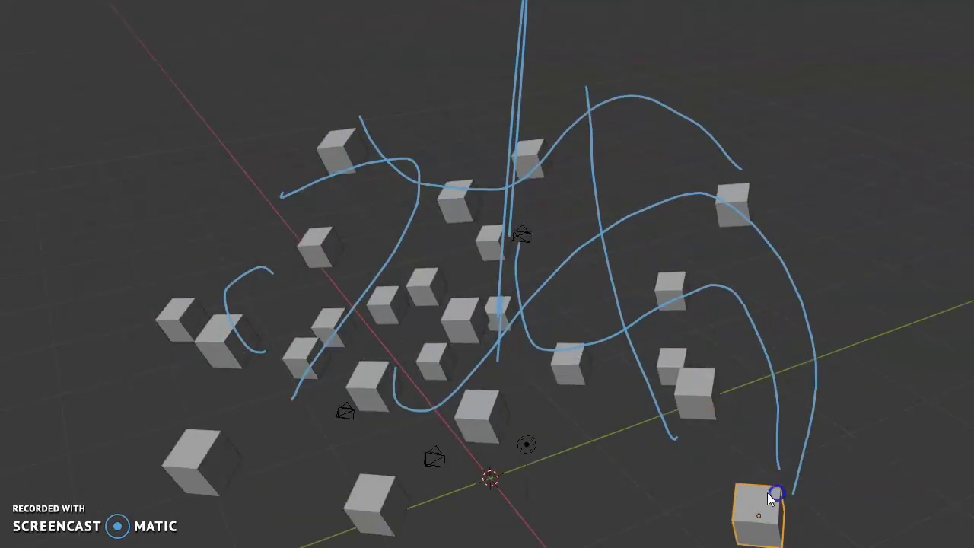
mouse_move(711, 450)
middle_down()
mouse_move(717, 420)
mouse_move(482, 127)
mouse_move(482, 158)
middle_up()
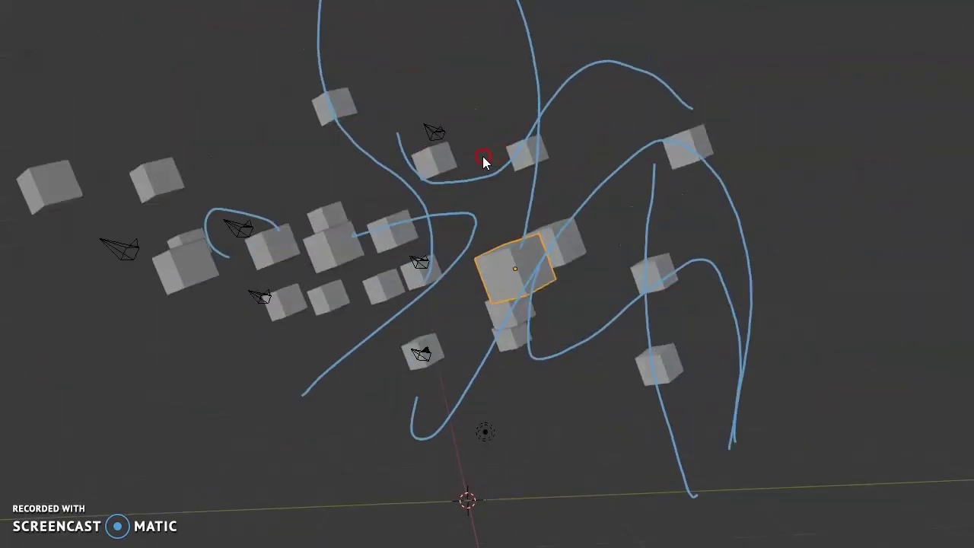
scroll(479, 249, up, 3)
scroll(503, 226, up, 2)
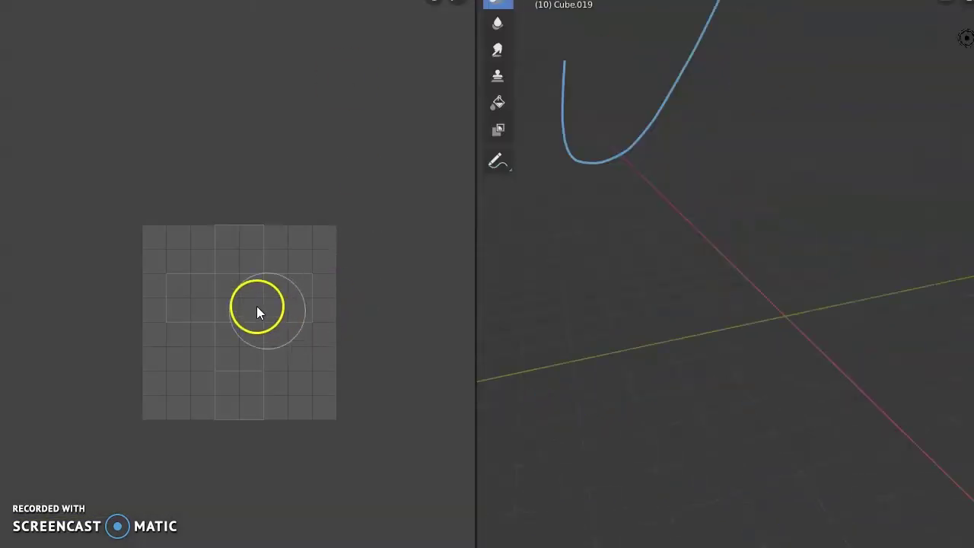
- Cycle through the texture paint tools for Cube.019 and bring up the paint colour picker
scroll(498, 76, down, 2)
scroll(498, 76, down, 2)
scroll(498, 76, down, 1)
scroll(497, 76, up, 1)
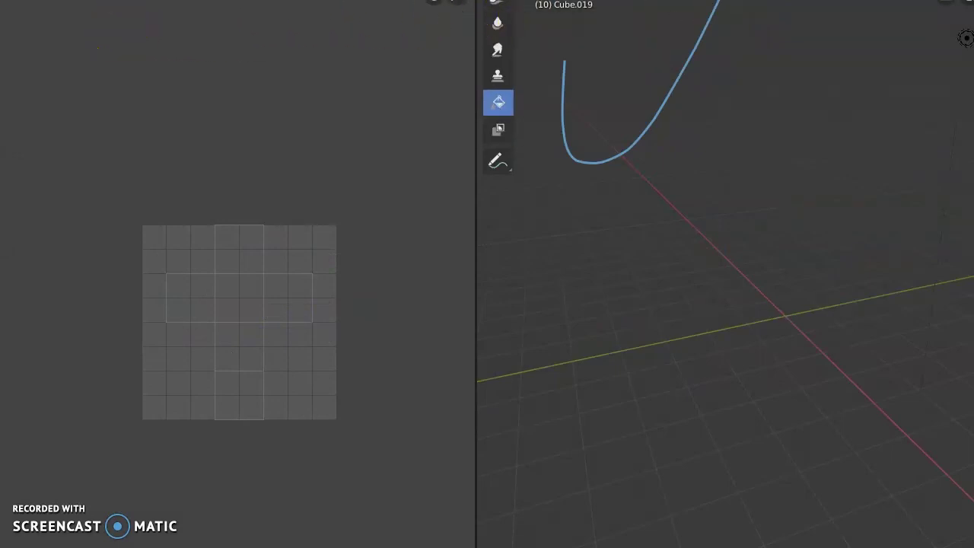
scroll(497, 61, up, 3)
scroll(497, 61, up, 1)
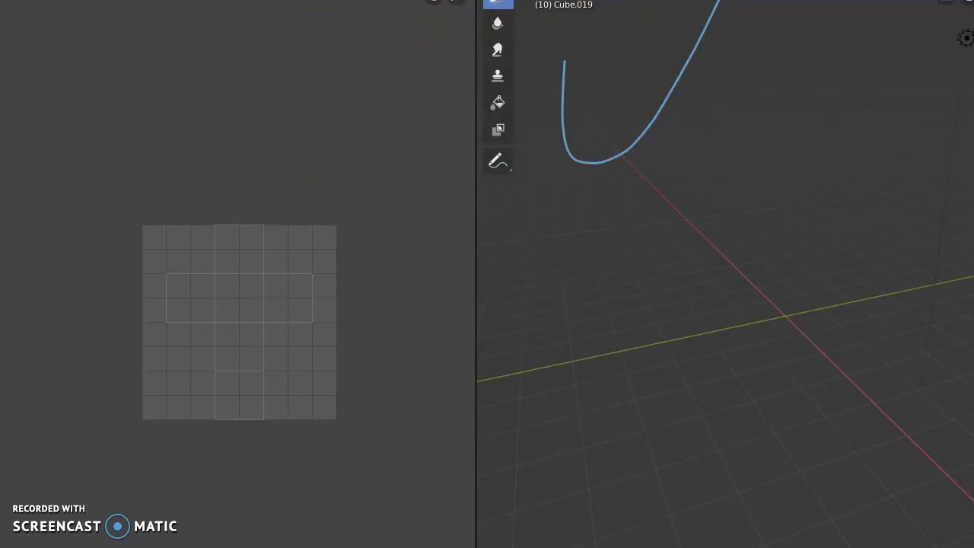
right_click(144, 15)
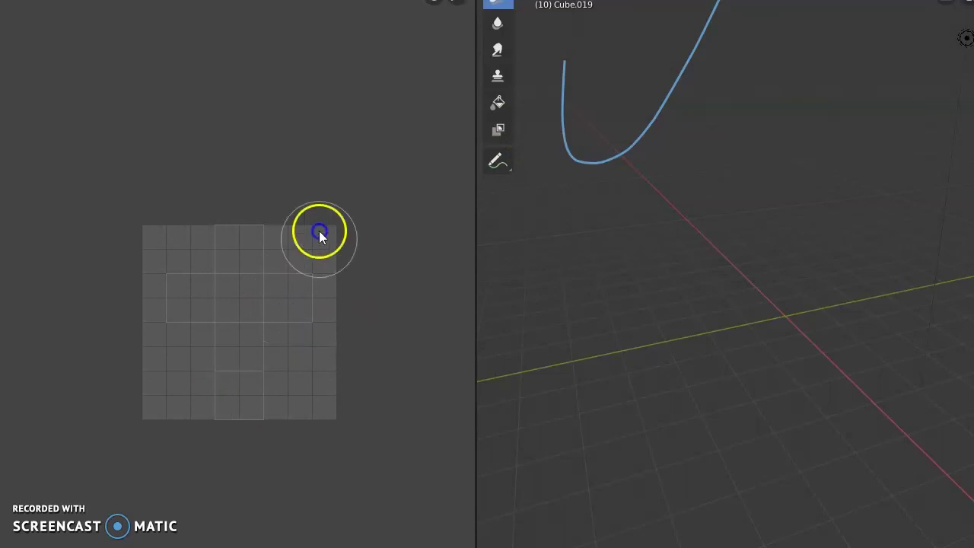
scroll(497, 61, up, 2)
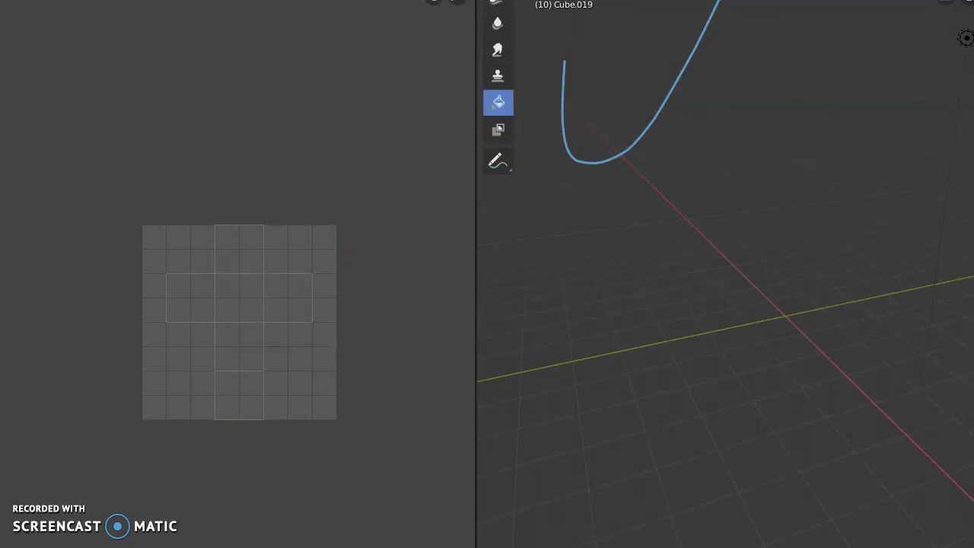
scroll(498, 61, up, 3)
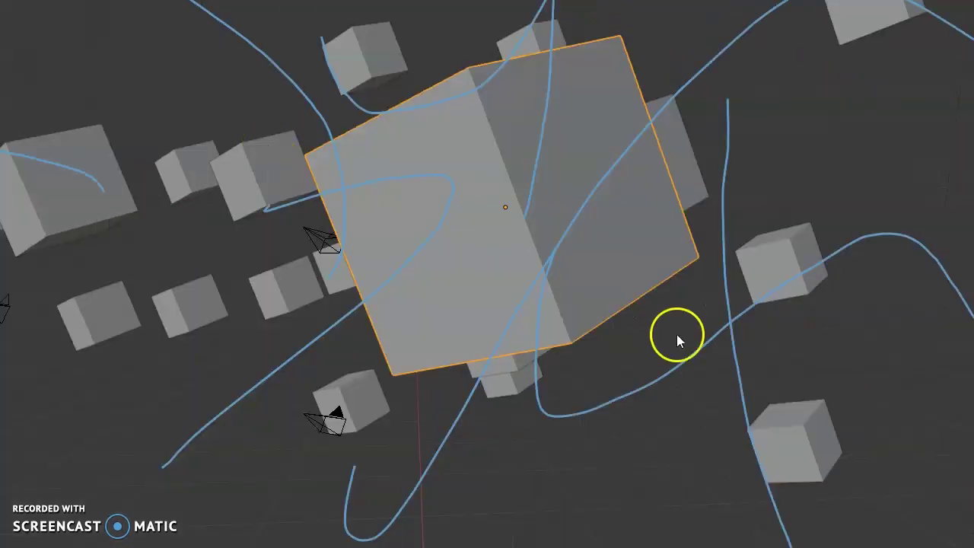
scroll(676, 334, up, 5)
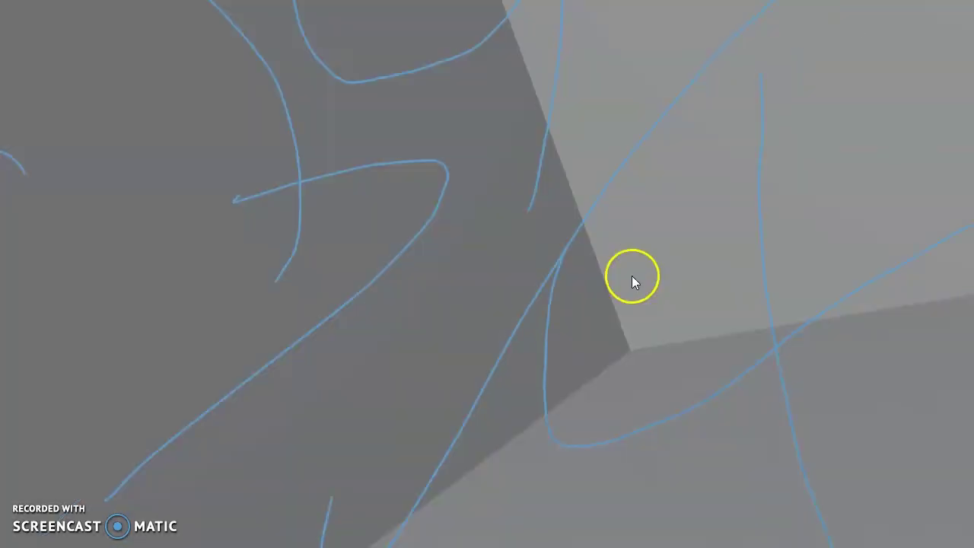
scroll(631, 275, up, 3)
scroll(429, 261, up, 2)
scroll(471, 248, up, 2)
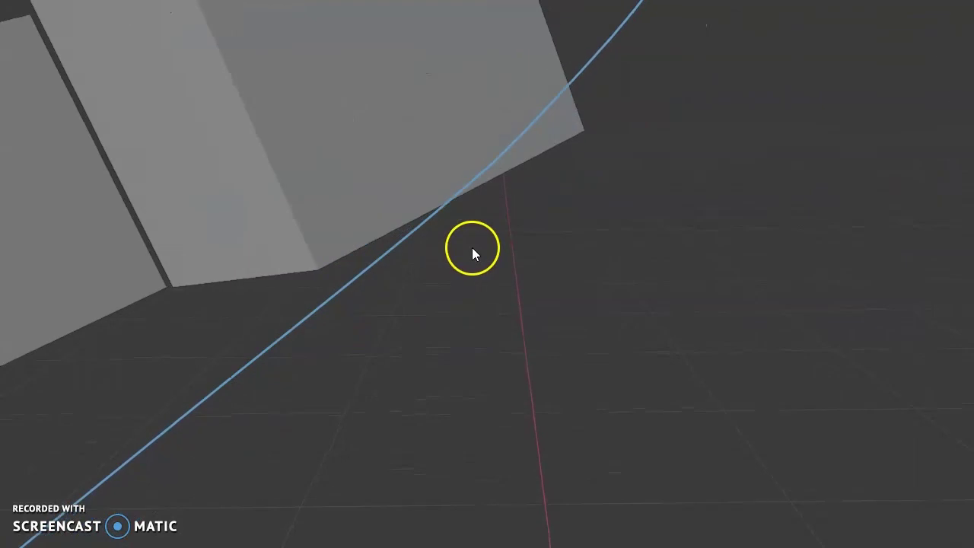
scroll(478, 247, down, 4)
scroll(478, 245, down, 4)
mouse_move(474, 247)
middle_down()
mouse_move(459, 202)
mouse_move(522, 96)
mouse_move(554, 127)
mouse_move(601, 145)
mouse_move(358, 511)
mouse_move(494, 163)
mouse_move(26, 333)
mouse_move(171, 386)
middle_up()
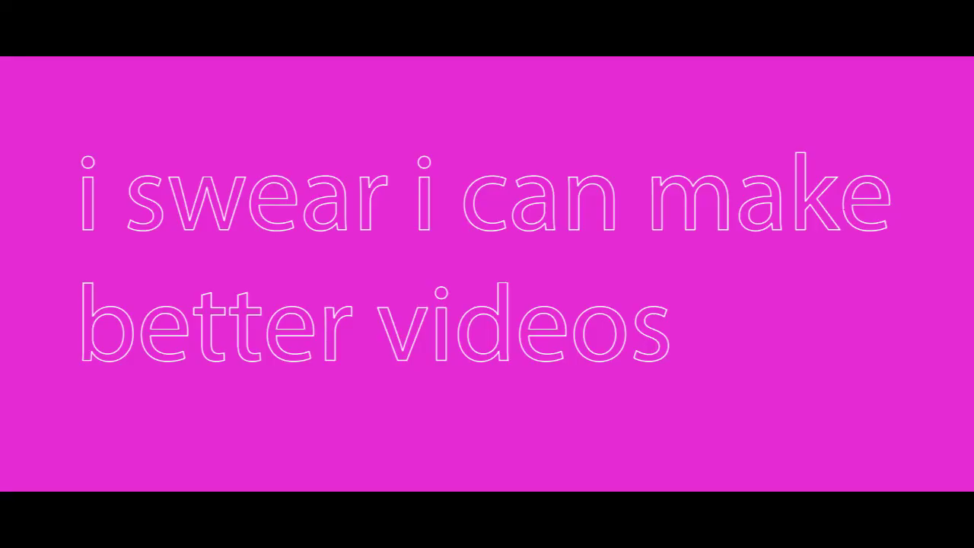